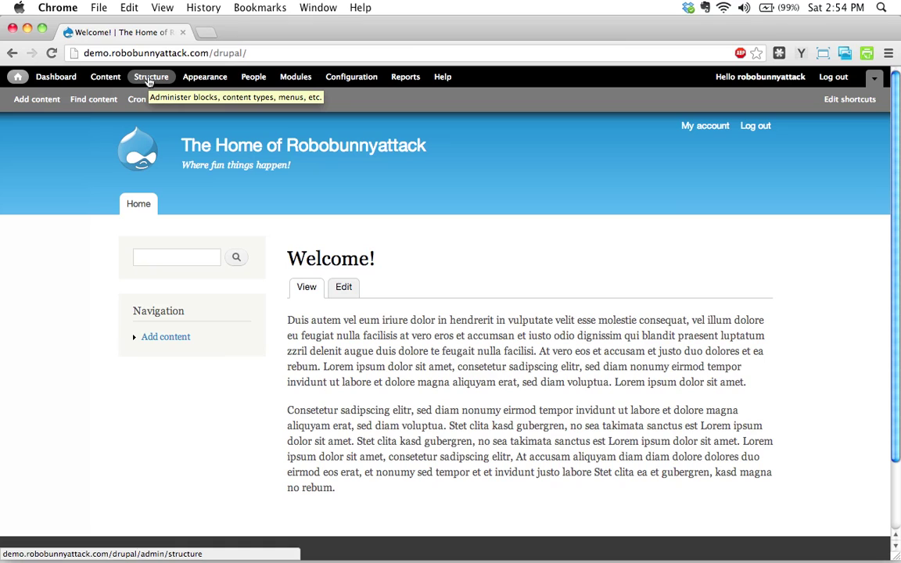
# Open Structure > Blocks to list Bartik's regions such as Header, Help and Highlighted
pyautogui.click(149, 79)
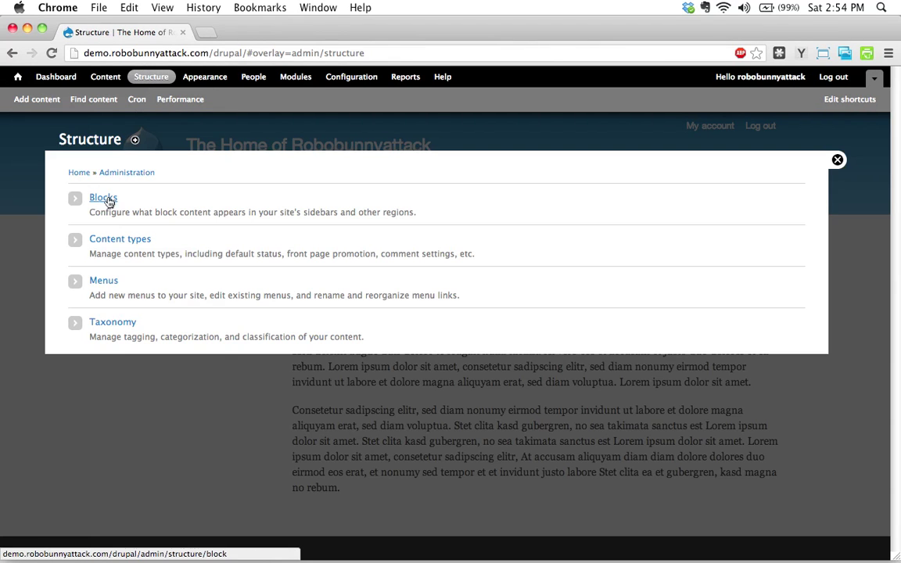
pyautogui.click(110, 201)
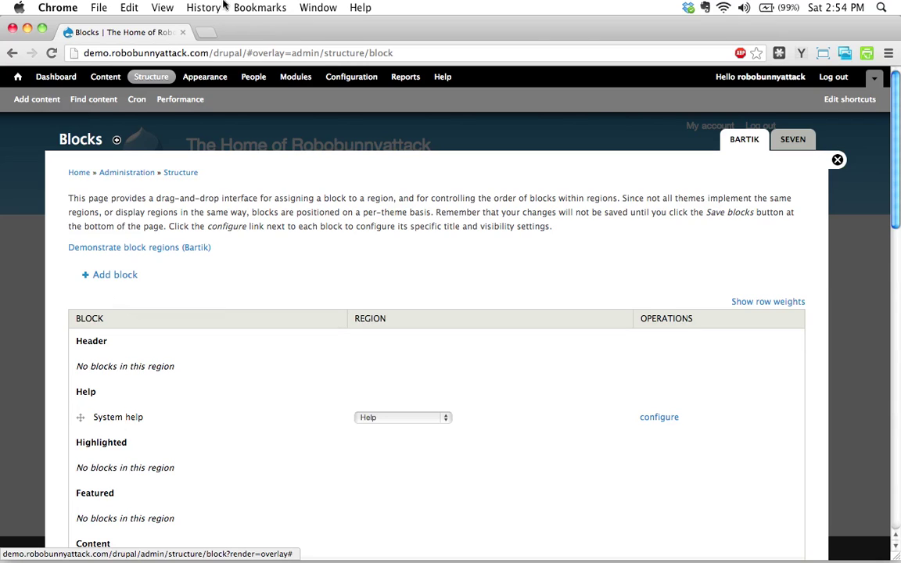
# Open the Home link in a new tab and scroll through the Welcome front page
pyautogui.rightClick(17, 77)
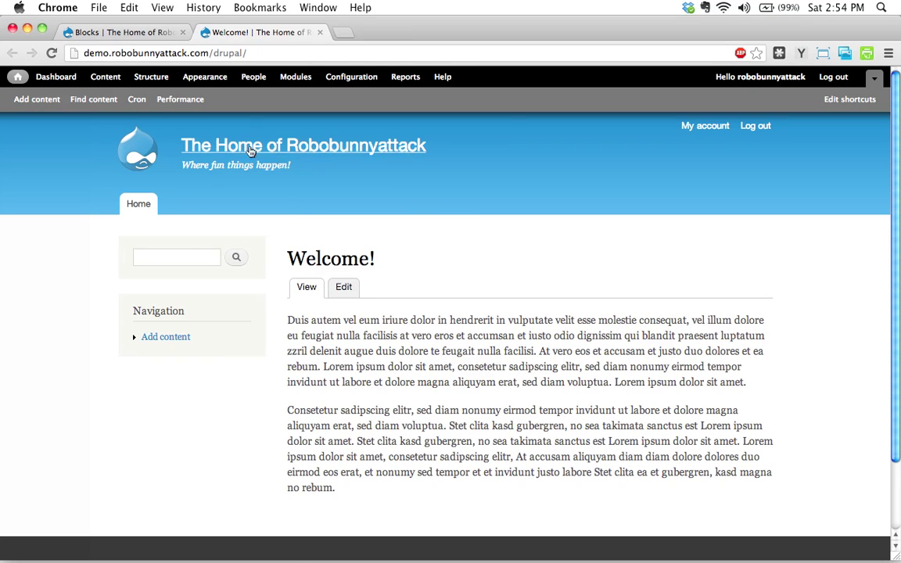
pyautogui.scroll(-3, 649, 352)
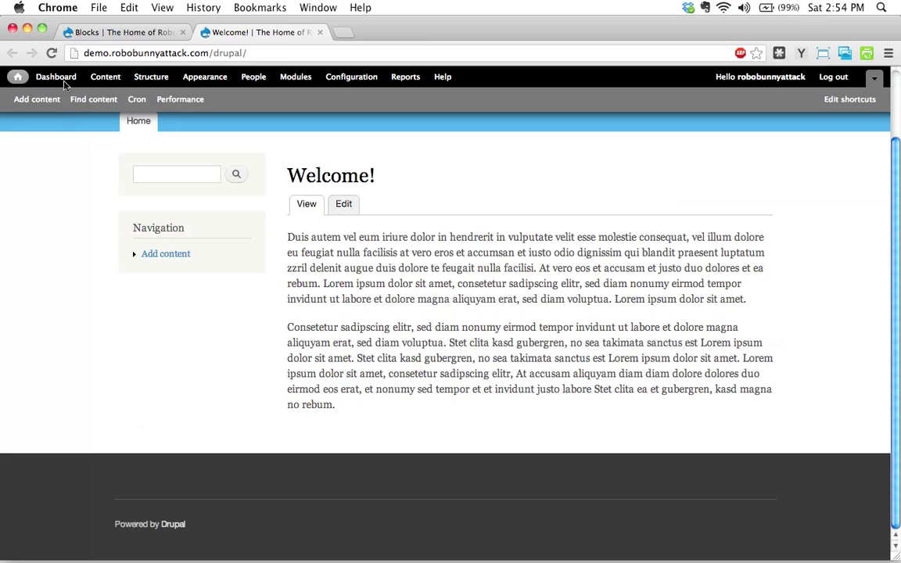
pyautogui.scroll(3, 172, 375)
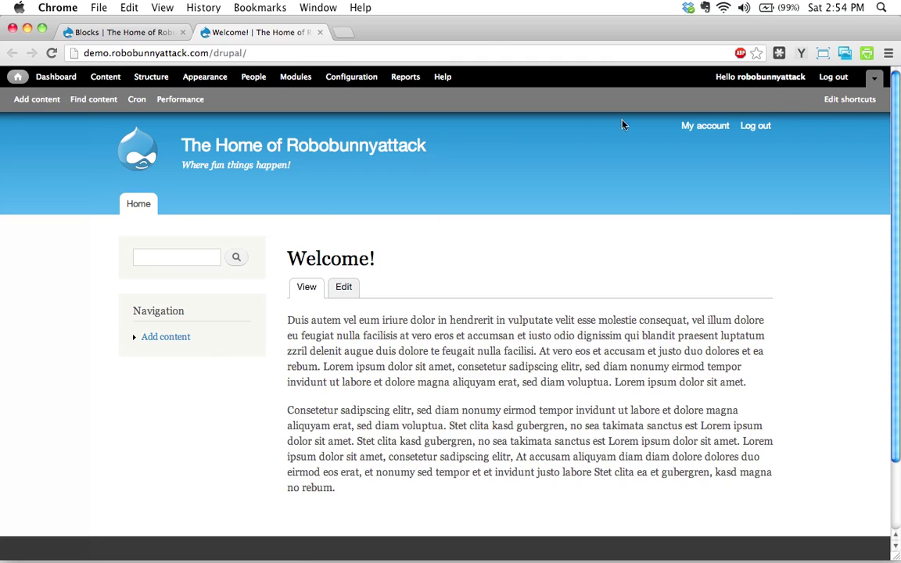
pyautogui.scroll(-3, 412, 372)
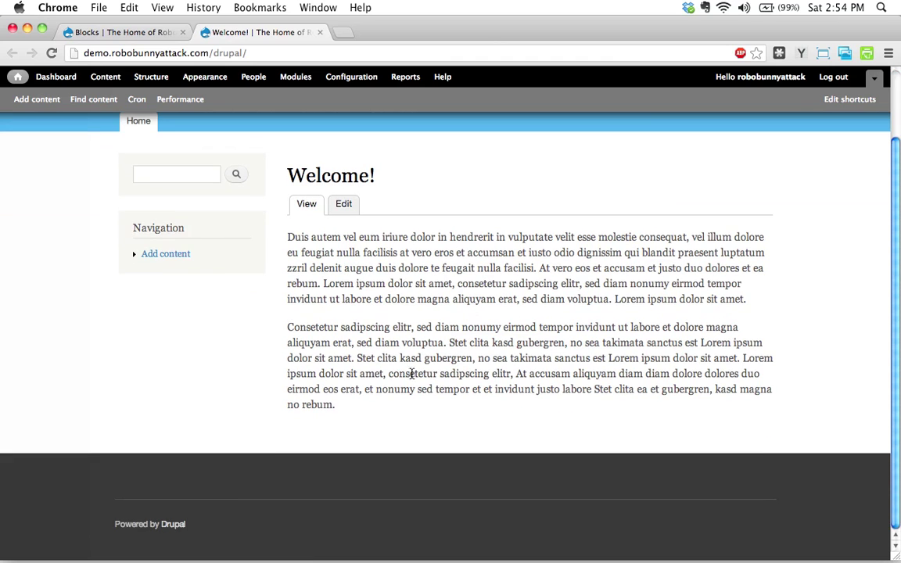
pyautogui.scroll(3, 412, 372)
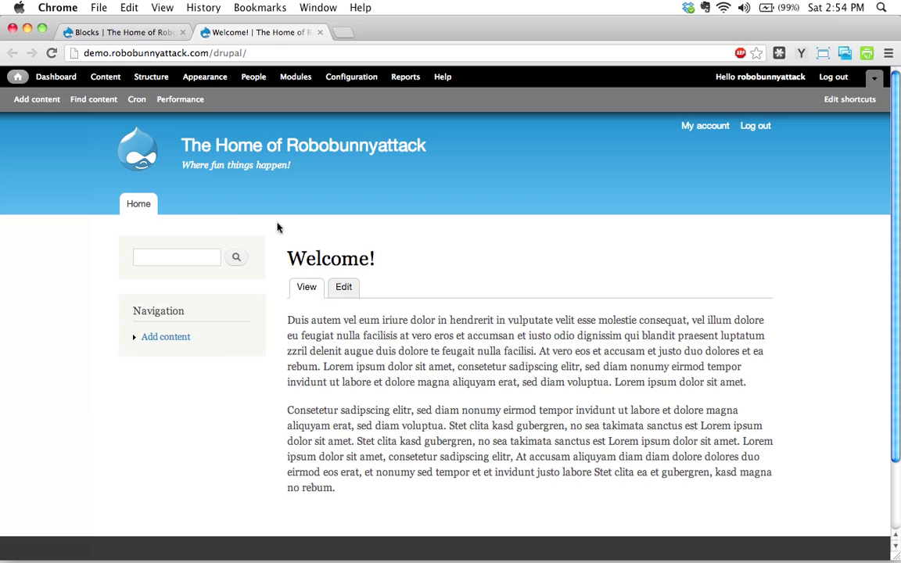
pyautogui.moveTo(263, 256)
pyautogui.scroll(-3, 729, 462)
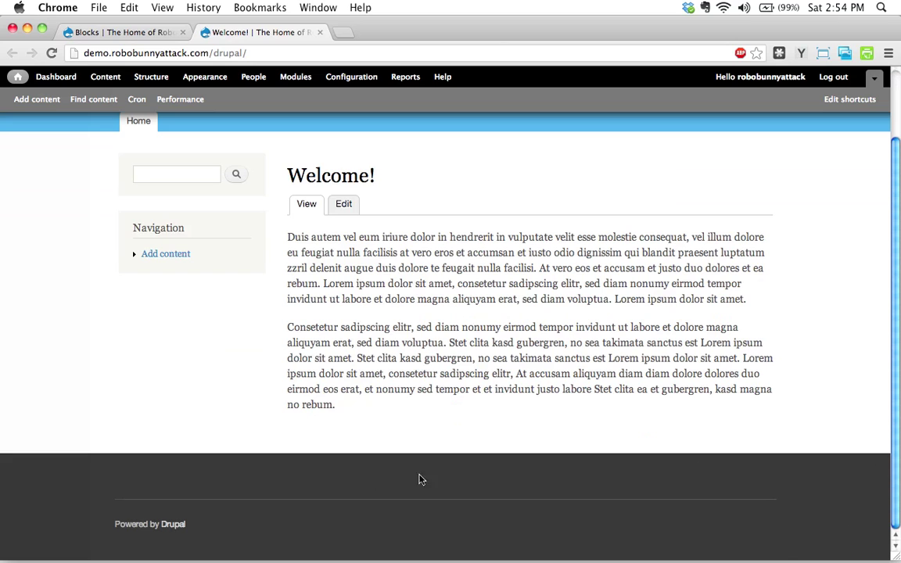
pyautogui.scroll(3, 778, 468)
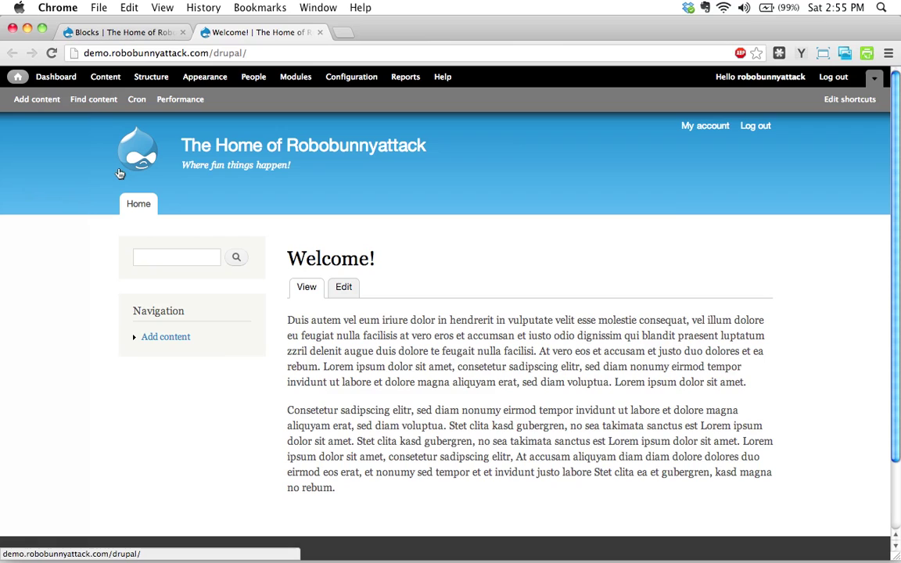
# Return to the Blocks tab, where System help sits in the Help region
pyautogui.click(129, 32)
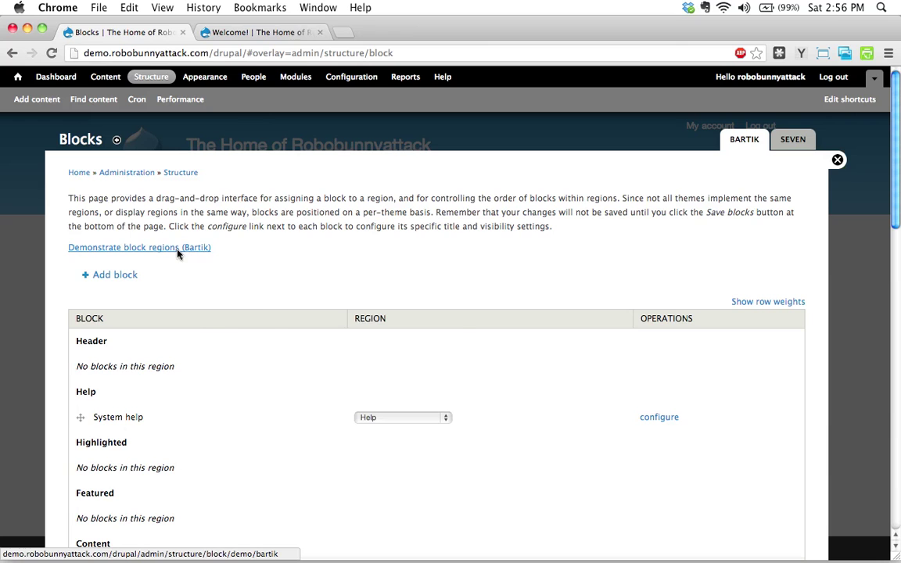
# Open Demonstrate block regions (Bartik) in a new tab and close the Welcome! tab
pyautogui.rightClick(178, 251)
pyautogui.click(197, 256)
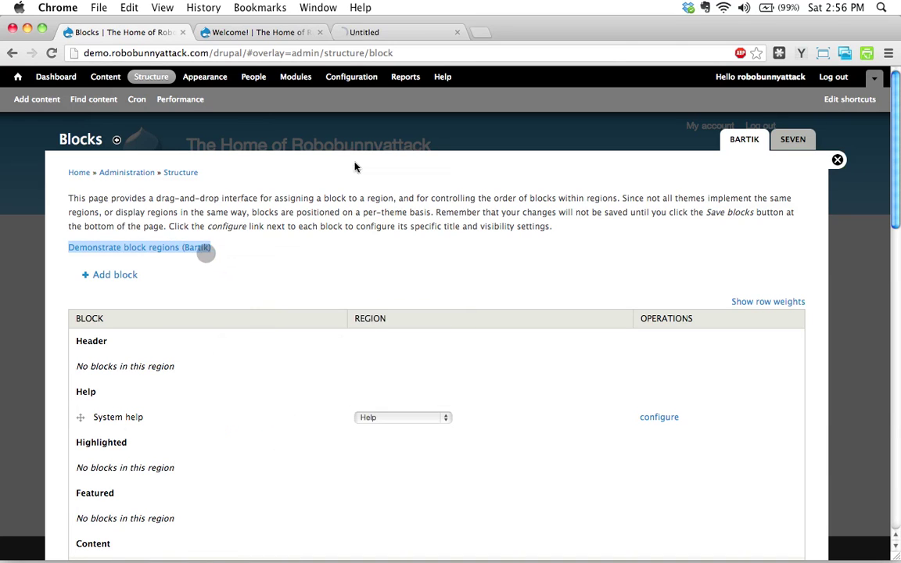
pyautogui.click(279, 31)
pyautogui.press('super+w')
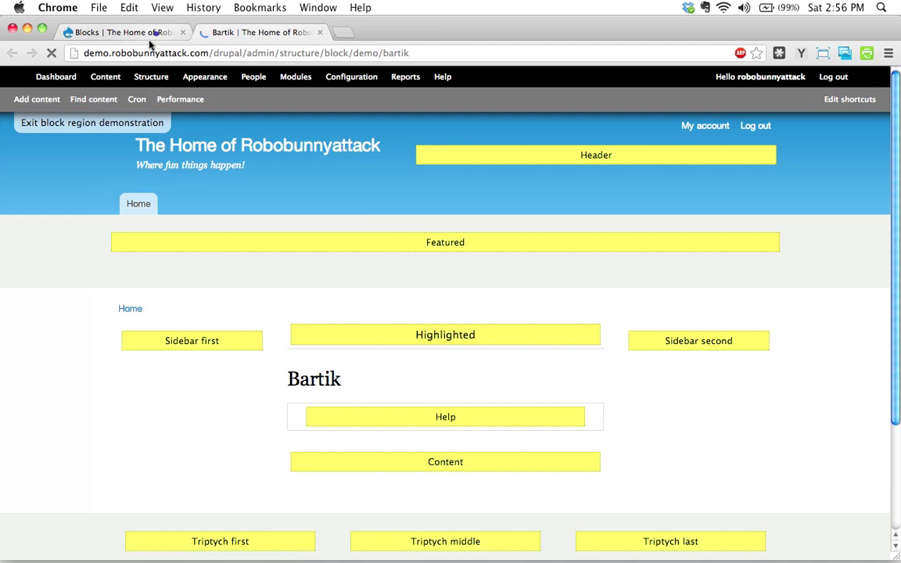
# Bring up the Bartik demo tab and scroll through its yellow region boxes
pyautogui.click(146, 33)
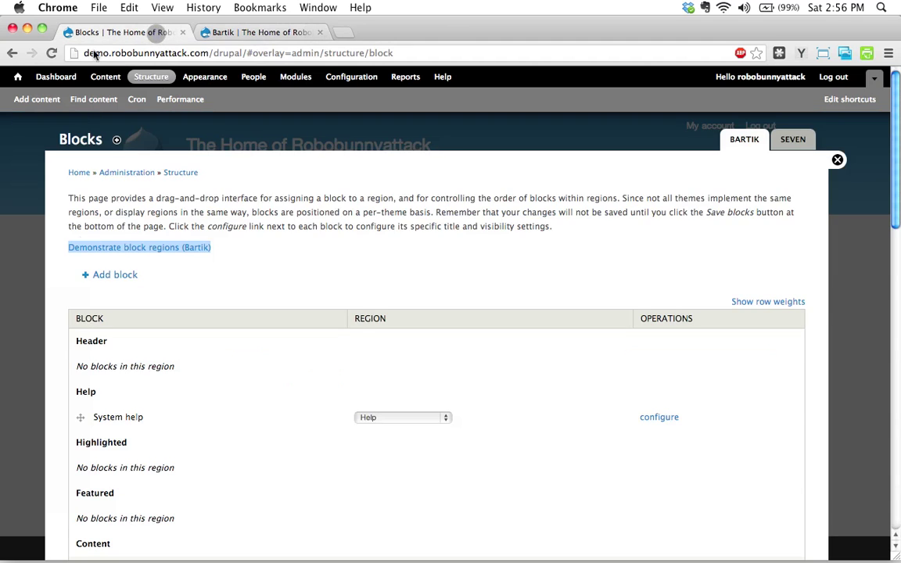
pyautogui.click(259, 34)
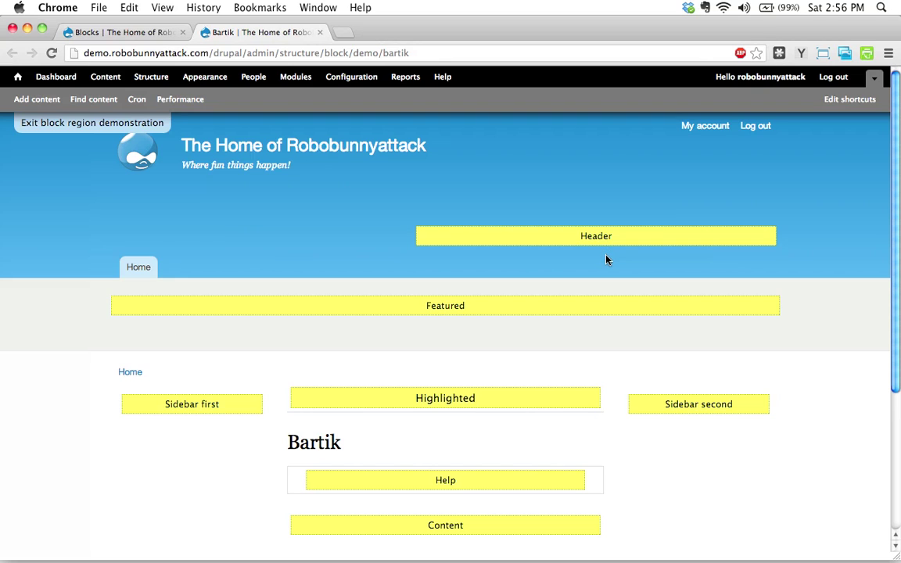
pyautogui.scroll(-5, 578, 267)
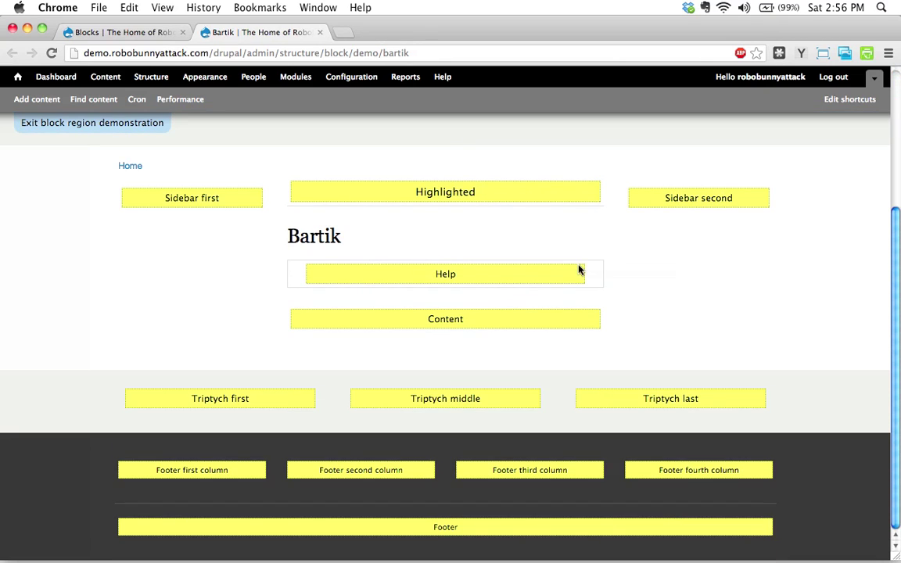
pyautogui.scroll(5, 617, 342)
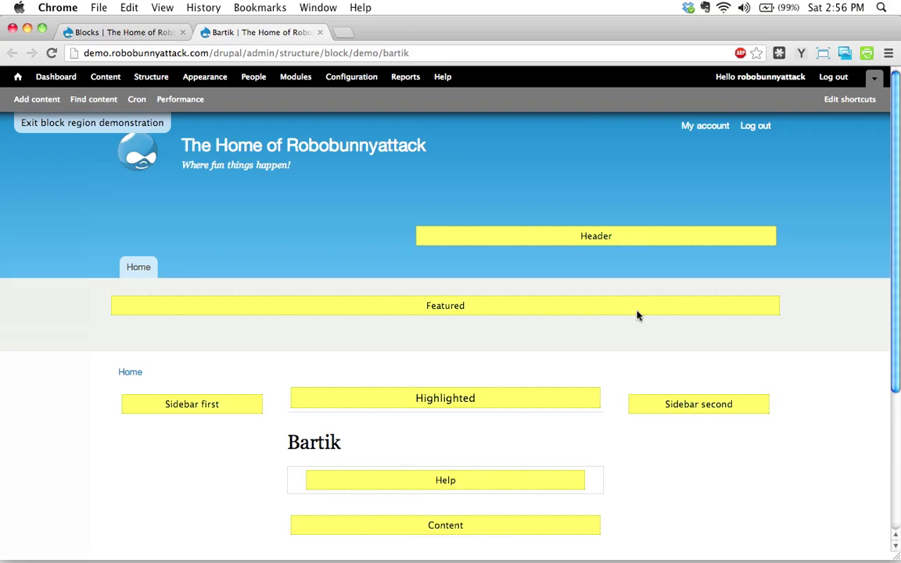
pyautogui.scroll(-5, 640, 314)
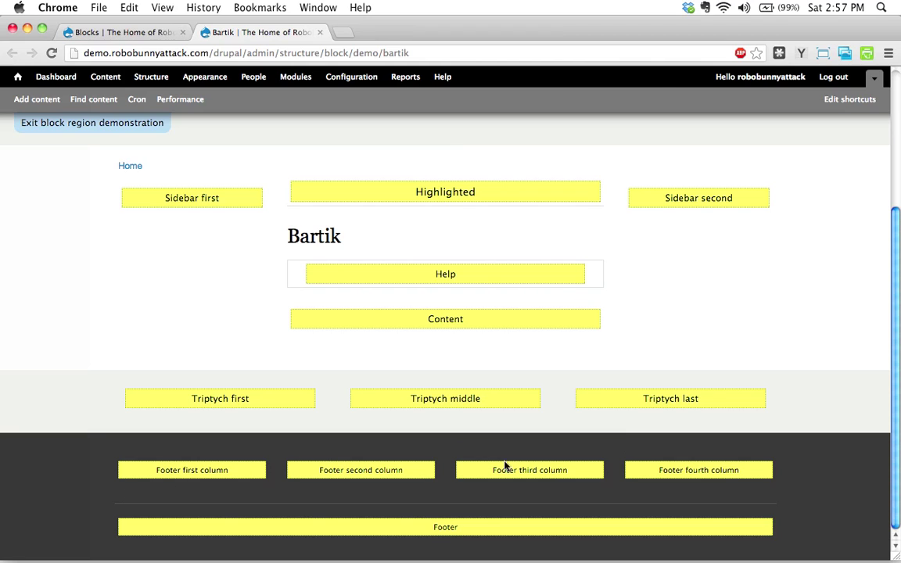
# Highlight the Footer third column and Triptych first region labels on the demo
pyautogui.moveTo(492, 473); pyautogui.dragTo(559, 481)
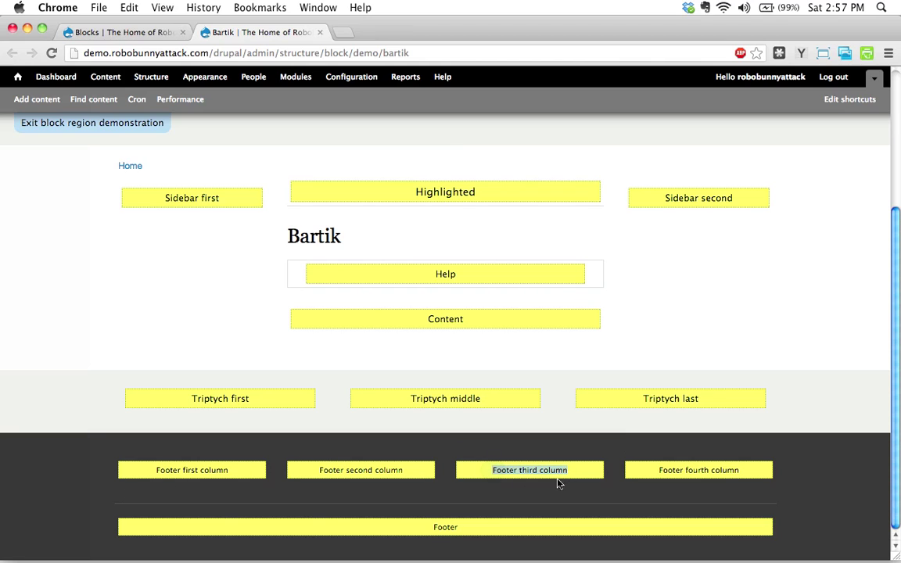
pyautogui.click(520, 484)
pyautogui.scroll(1, 328, 457)
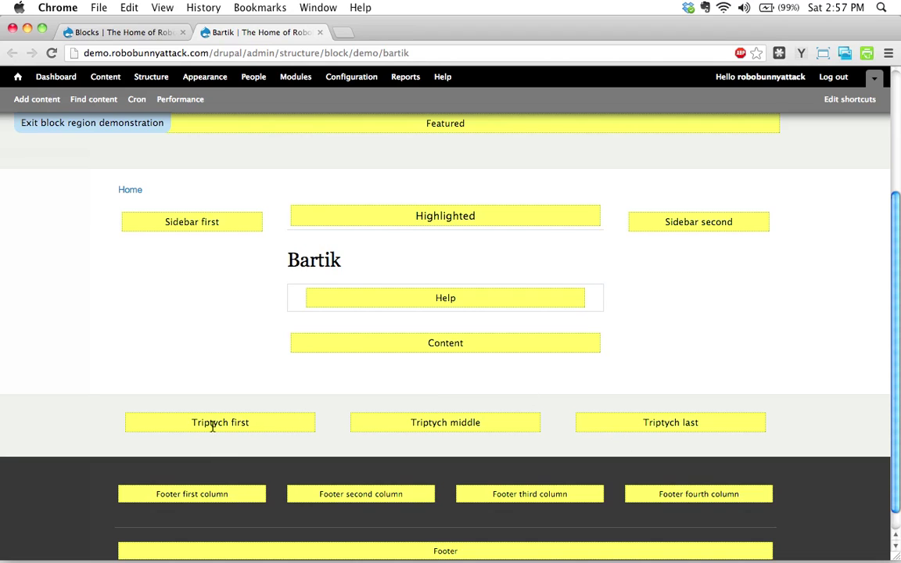
pyautogui.tripleClick(188, 424)
pyautogui.click(420, 423)
pyautogui.click(641, 425)
# Highlight the Featured and Sidebar first region labels
pyautogui.scroll(3, 66, 514)
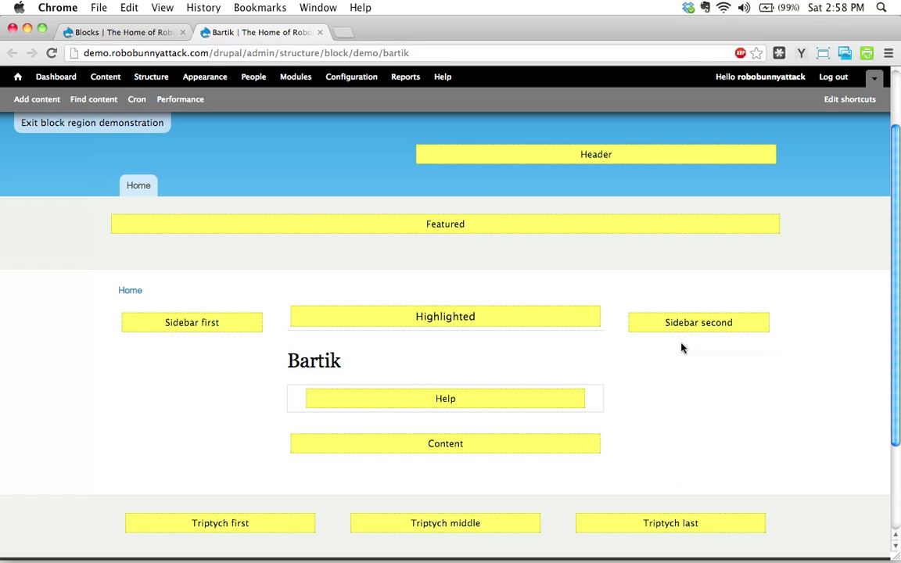
pyautogui.scroll(-3, 719, 398)
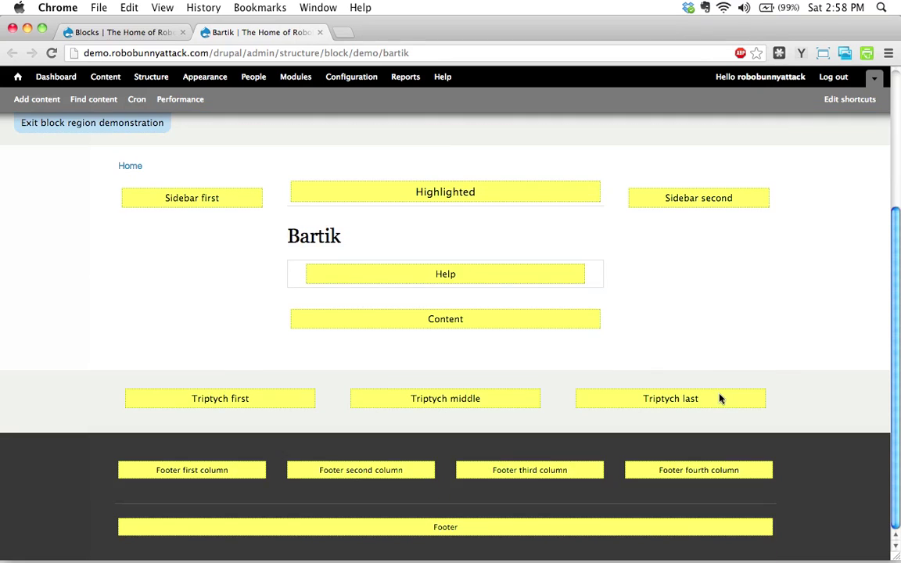
pyautogui.scroll(5, 720, 398)
pyautogui.scroll(-3, 797, 382)
pyautogui.scroll(3, 762, 385)
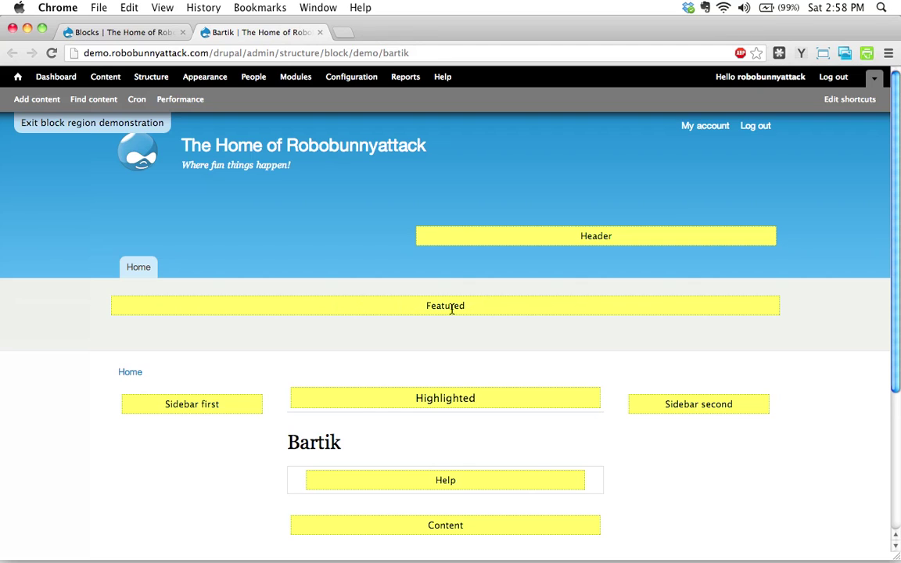
pyautogui.scroll(-3, 42, 314)
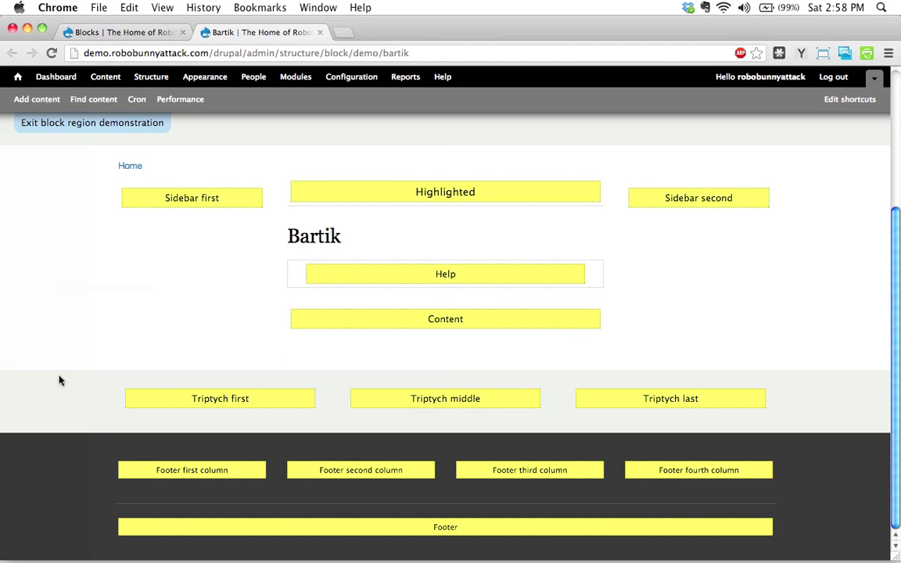
pyautogui.scroll(3, 63, 383)
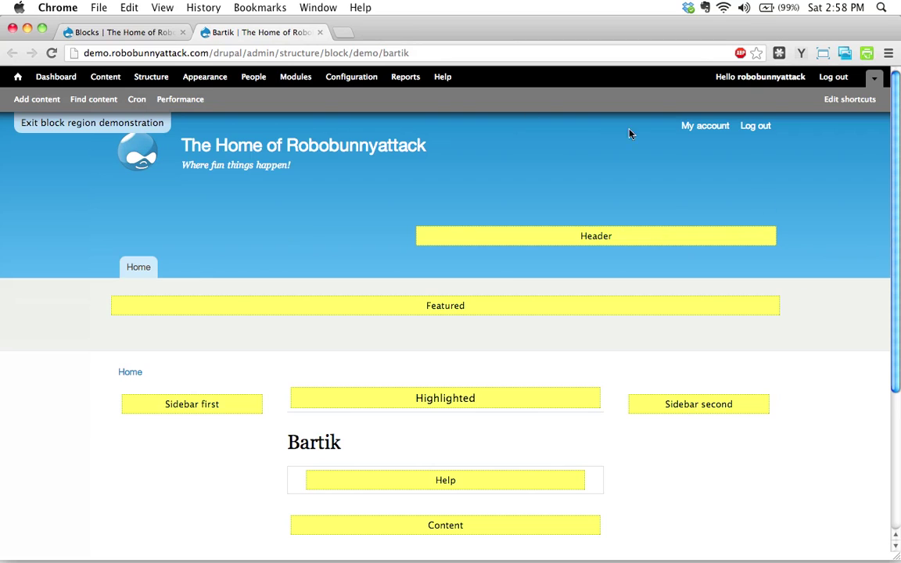
pyautogui.scroll(-2, 705, 277)
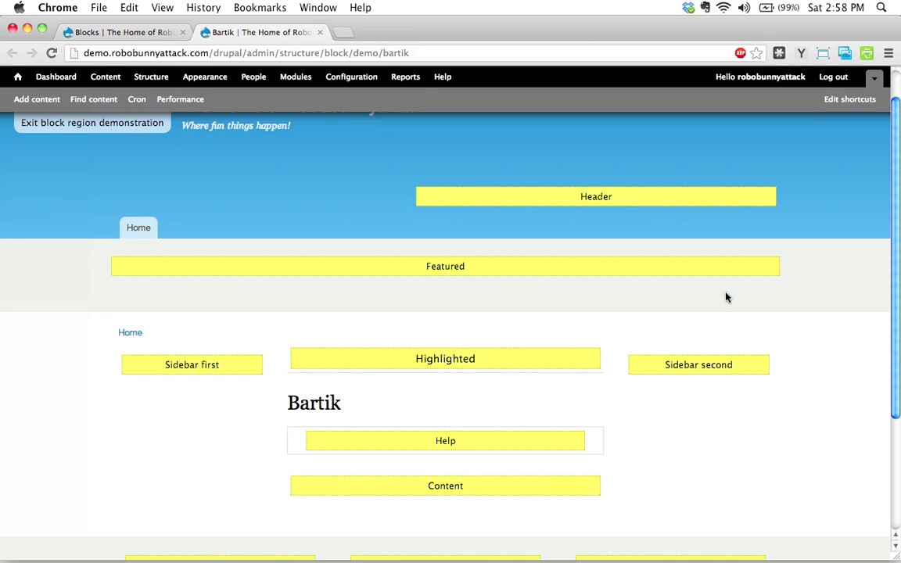
pyautogui.doubleClick(445, 266)
pyautogui.moveTo(165, 366); pyautogui.dragTo(220, 366)
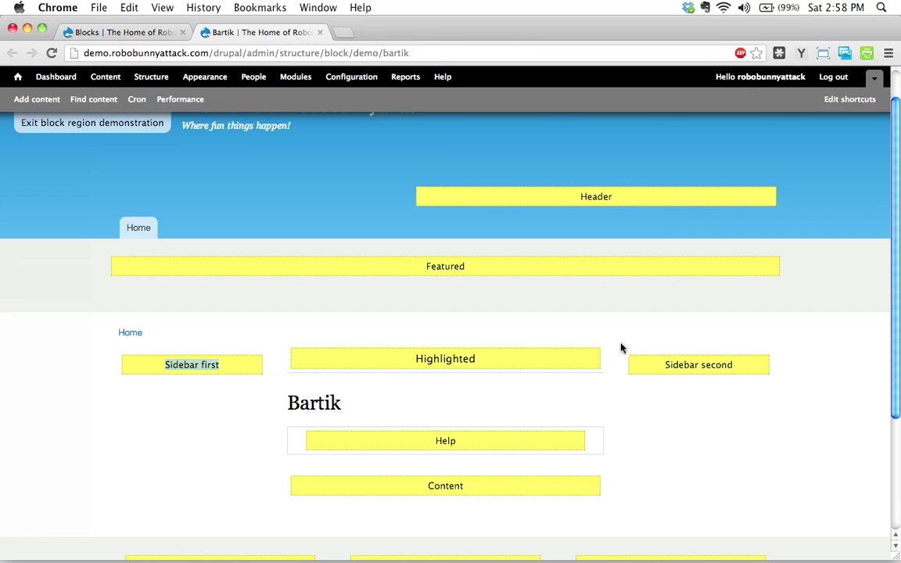
# Point out the Content, Help and Highlighted region labels
pyautogui.scroll(-3, 715, 381)
pyautogui.scroll(-1, 715, 381)
pyautogui.scroll(5, 410, 438)
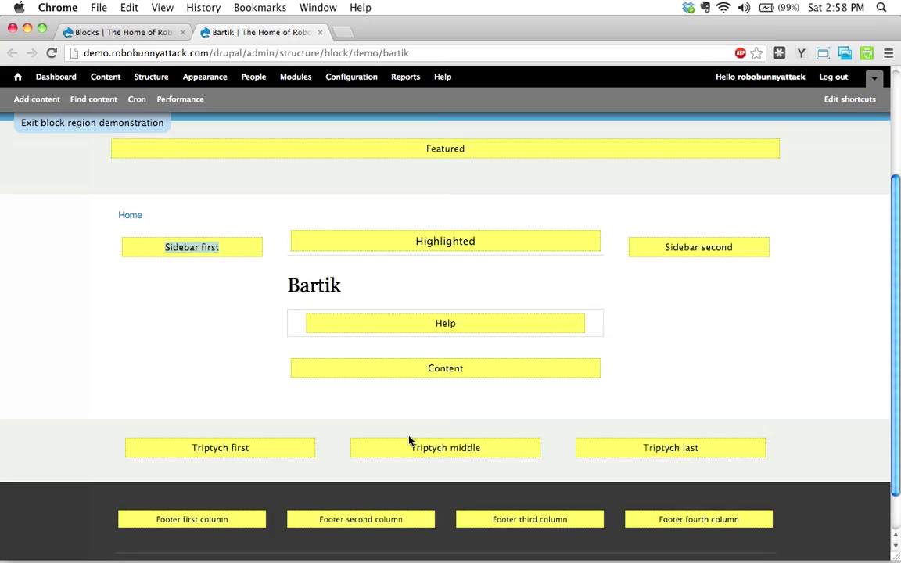
pyautogui.scroll(-2, 594, 449)
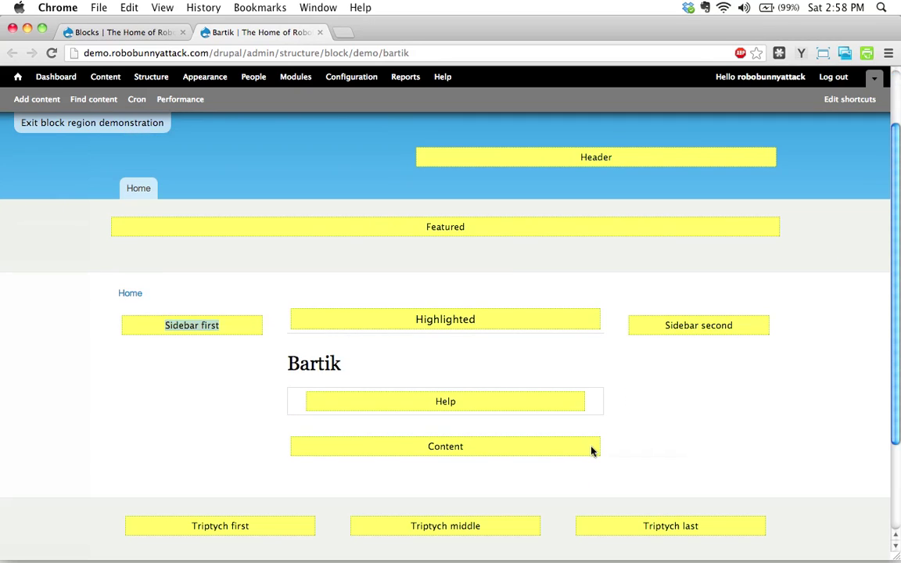
pyautogui.doubleClick(445, 446)
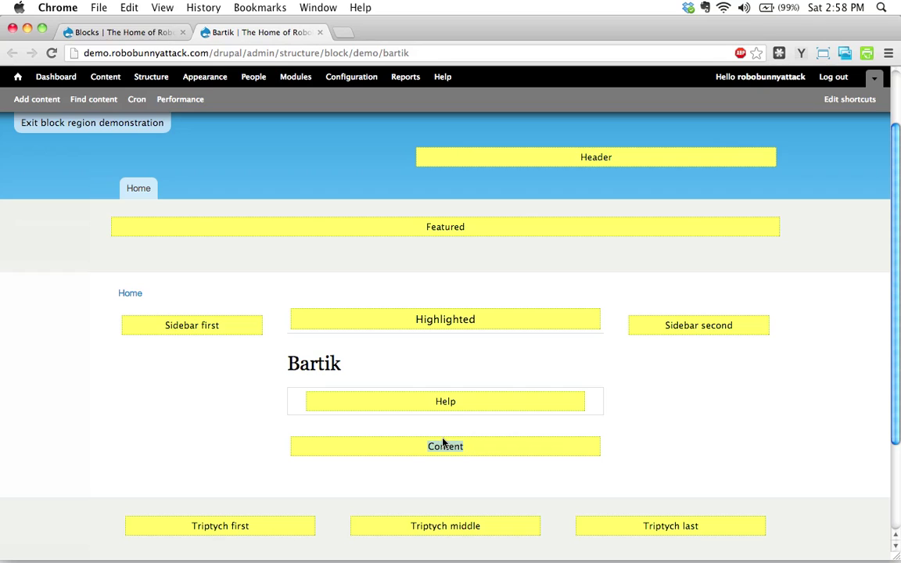
pyautogui.doubleClick(443, 400)
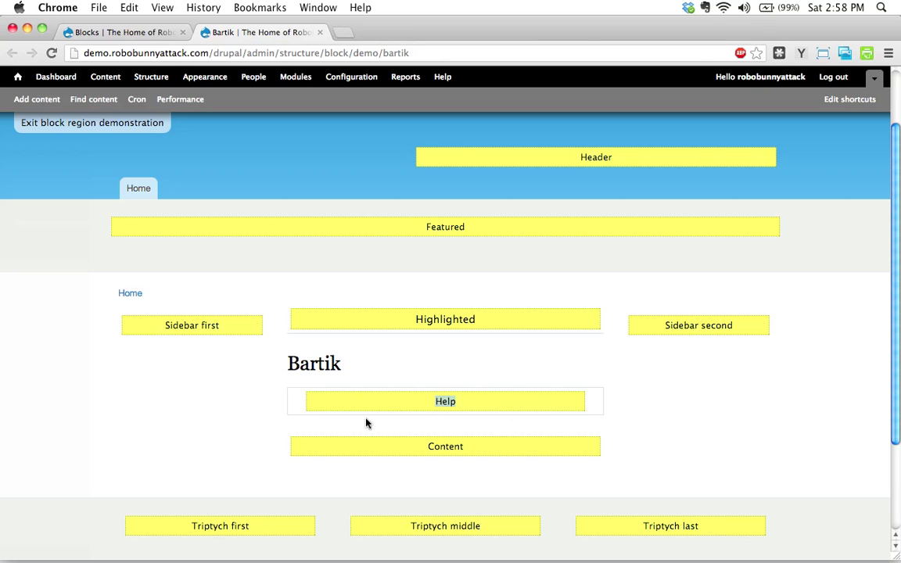
pyautogui.doubleClick(452, 318)
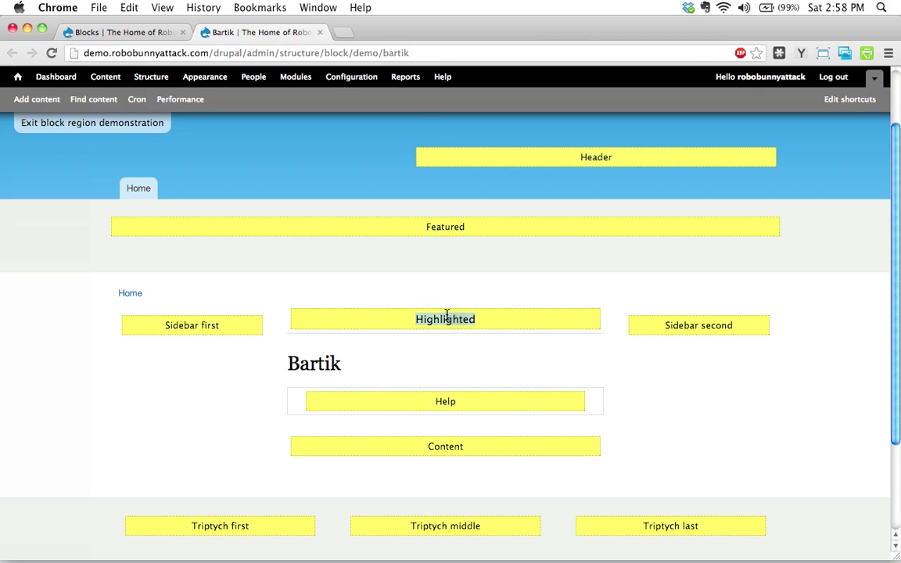
# Clear the Highlighted selection and go back to the Blocks administration tab
pyautogui.scroll(2, 447, 313)
pyautogui.click(444, 303)
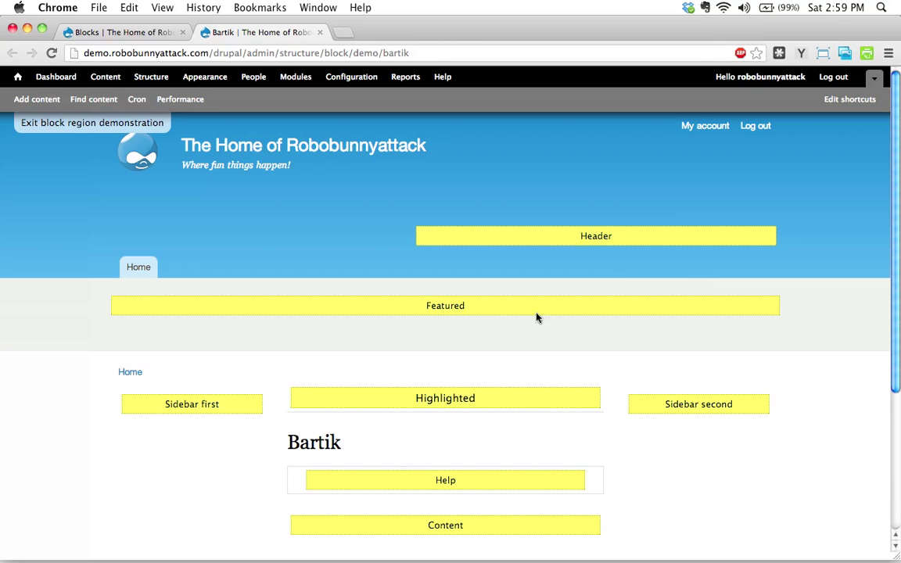
pyautogui.click(836, 325)
pyautogui.click(137, 34)
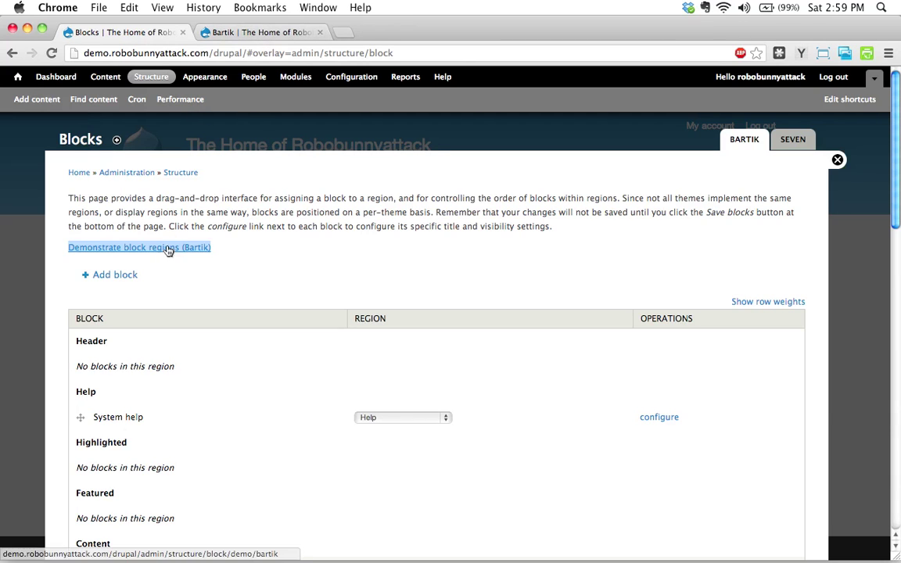
pyautogui.click(274, 35)
pyautogui.scroll(-4, 461, 303)
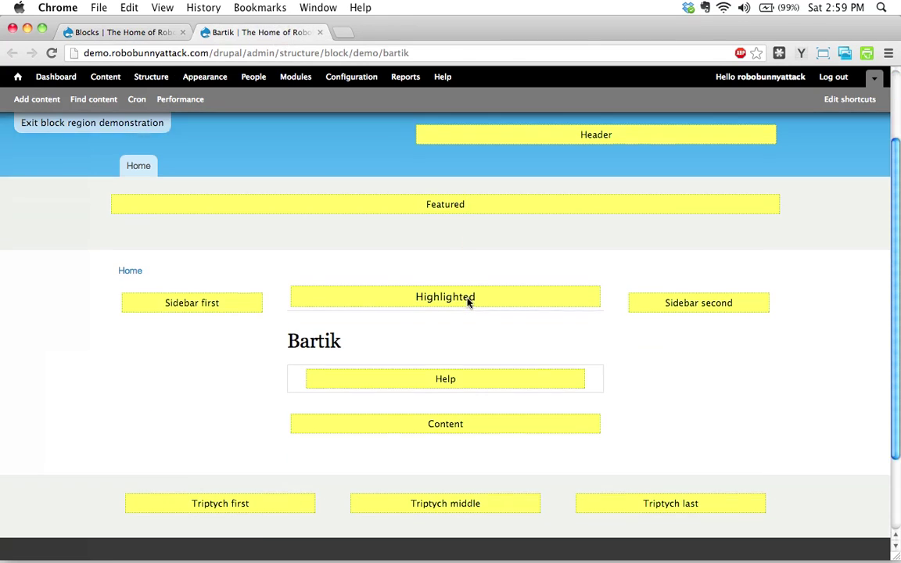
pyautogui.scroll(4, 468, 303)
pyautogui.click(148, 33)
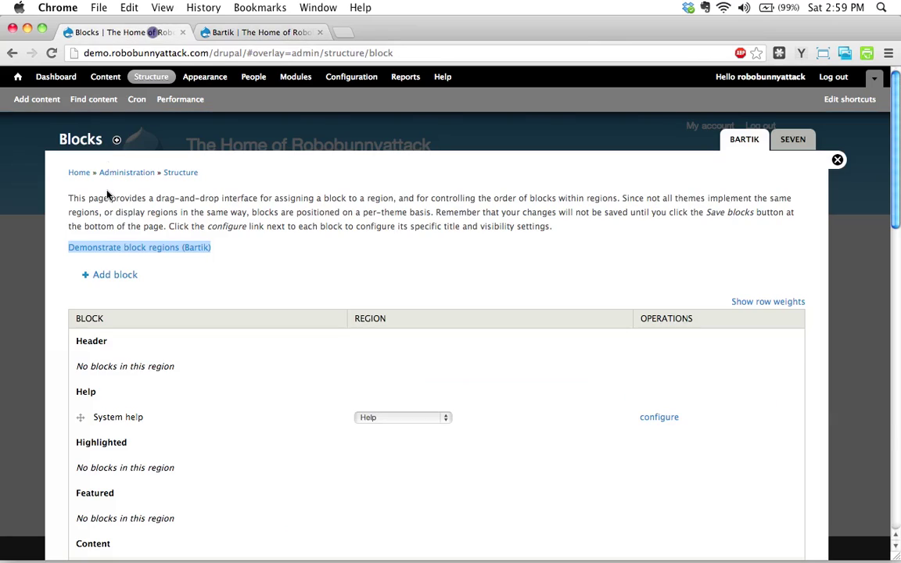
pyautogui.click(125, 247)
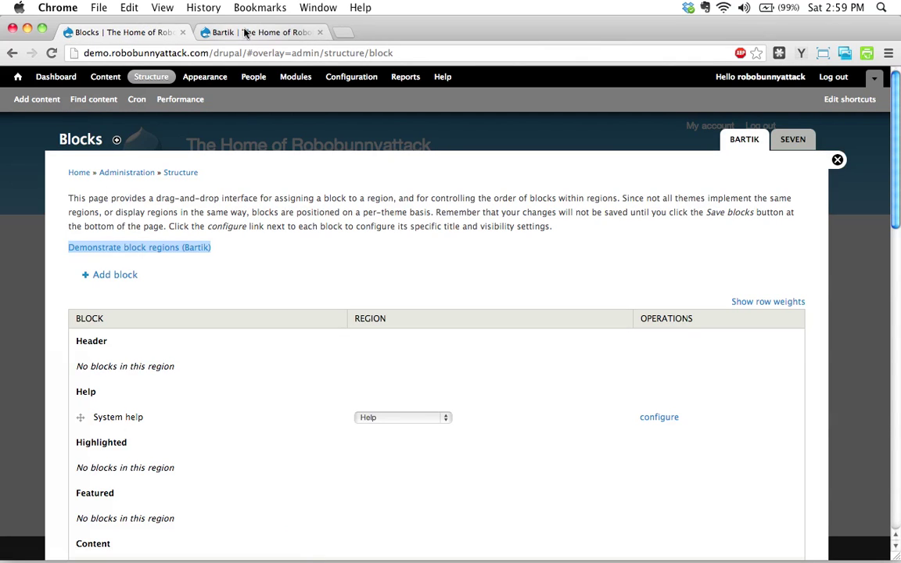
pyautogui.scroll(-5, 558, 263)
pyautogui.scroll(5, 547, 269)
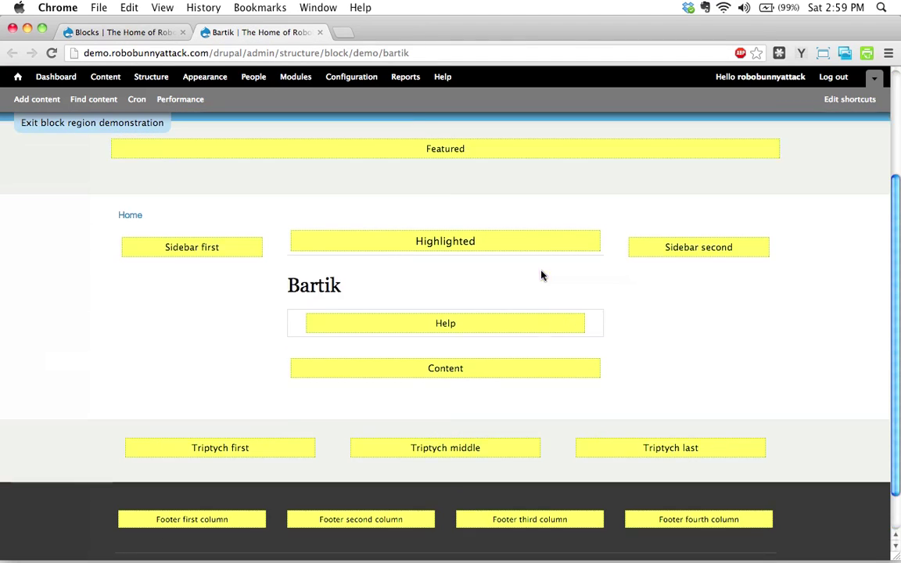
pyautogui.scroll(-2, 541, 275)
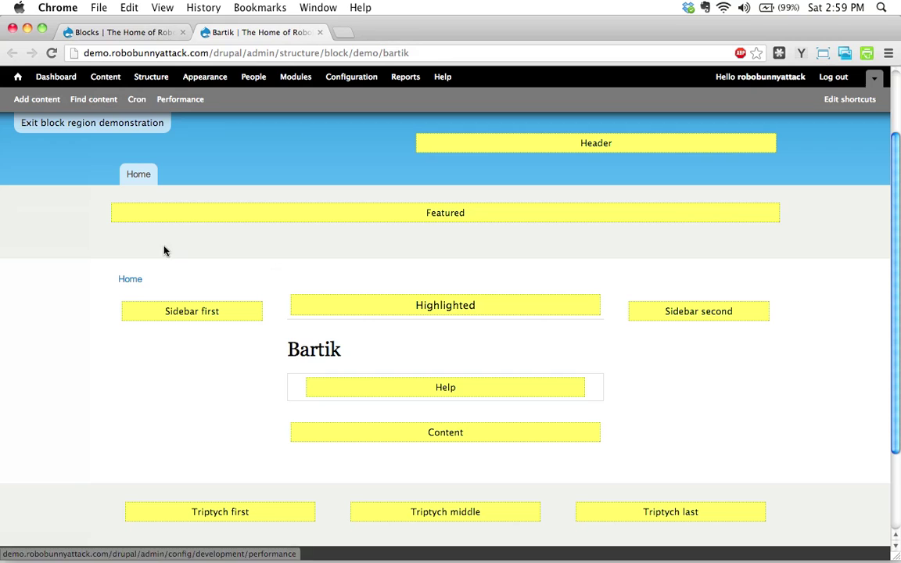
pyautogui.click(124, 32)
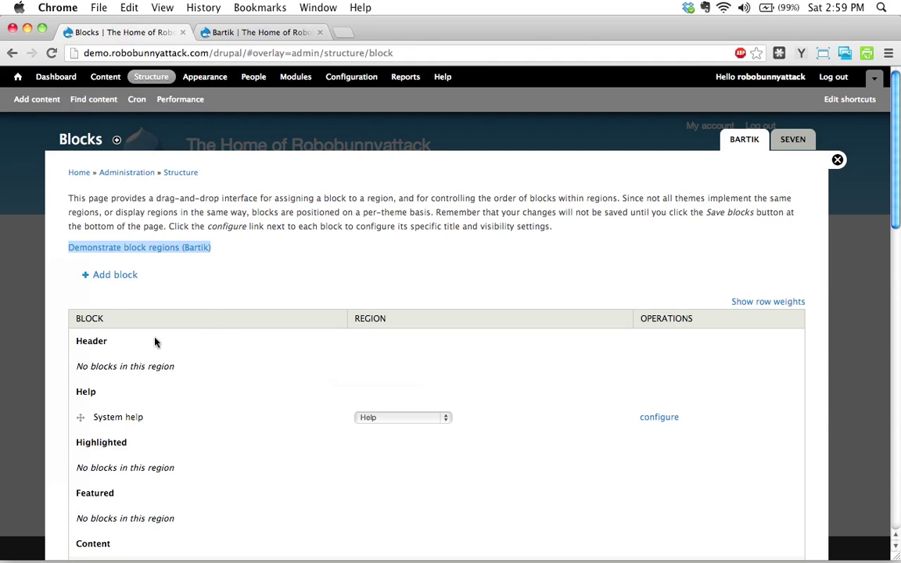
# Drag the User login row to reorder it within Sidebar first
pyautogui.scroll(-2, 115, 373)
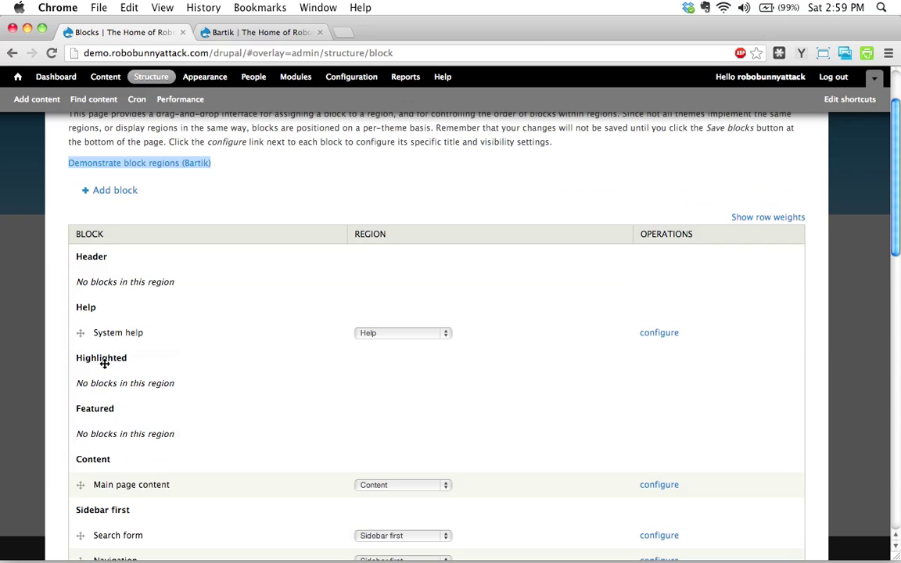
pyautogui.scroll(-3, 130, 353)
pyautogui.scroll(-4, 129, 353)
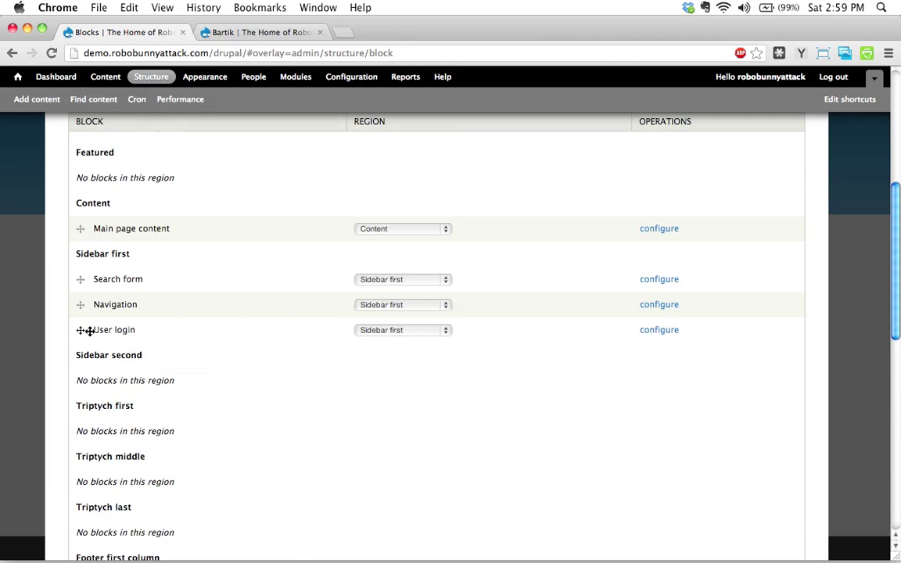
pyautogui.moveTo(82, 329)
pyautogui.mouseDown()
pyautogui.moveTo(81, 377)
pyautogui.moveTo(82, 257)
pyautogui.moveTo(86, 329)
pyautogui.mouseUp()
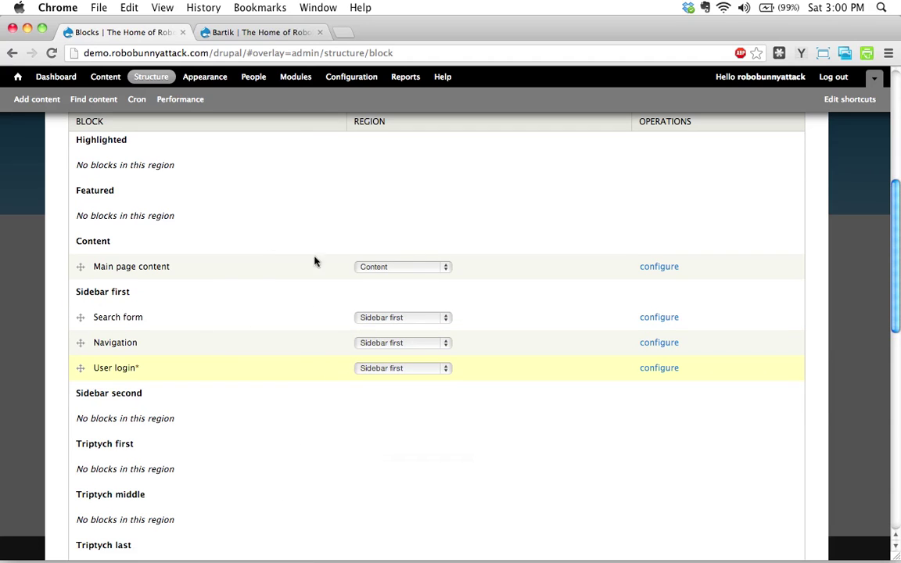
# Check the Search form Region dropdown, keeping it in Sidebar first
pyautogui.scroll(-2, 298, 266)
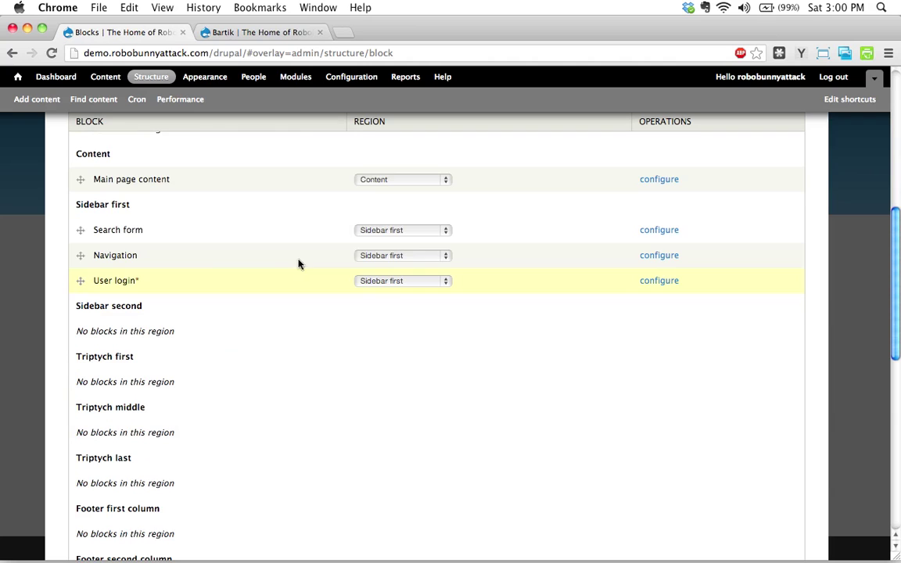
pyautogui.scroll(-8, 209, 263)
pyautogui.scroll(-3, 209, 264)
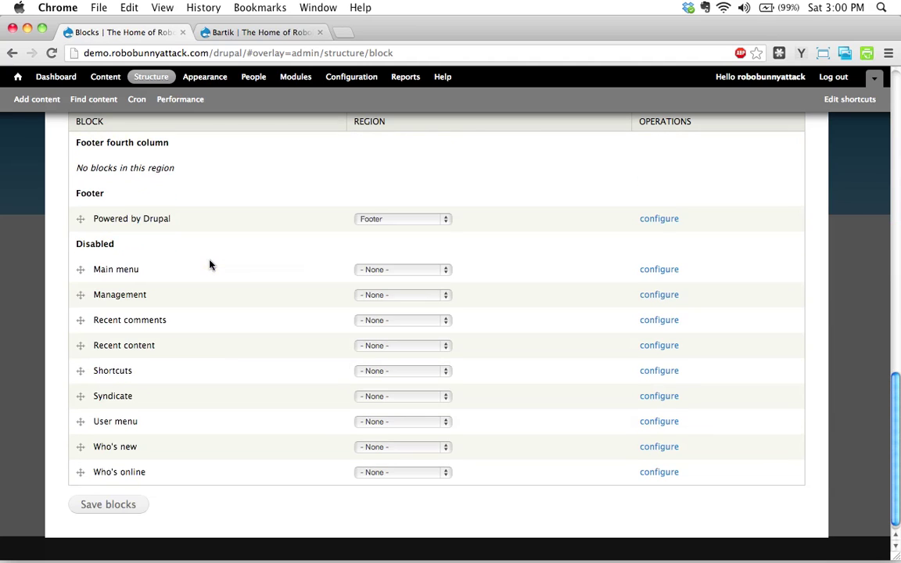
pyautogui.scroll(12, 209, 265)
pyautogui.scroll(5, 209, 265)
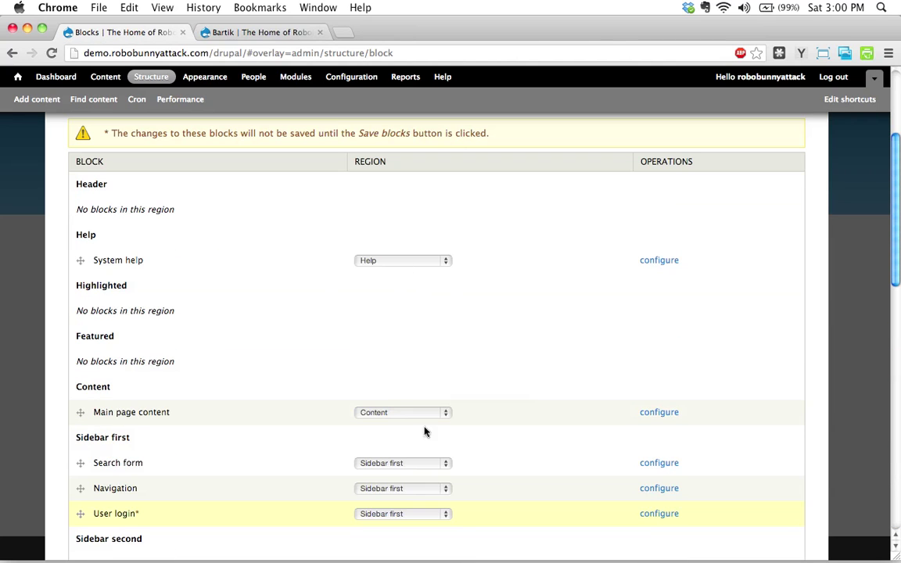
pyautogui.click(423, 466)
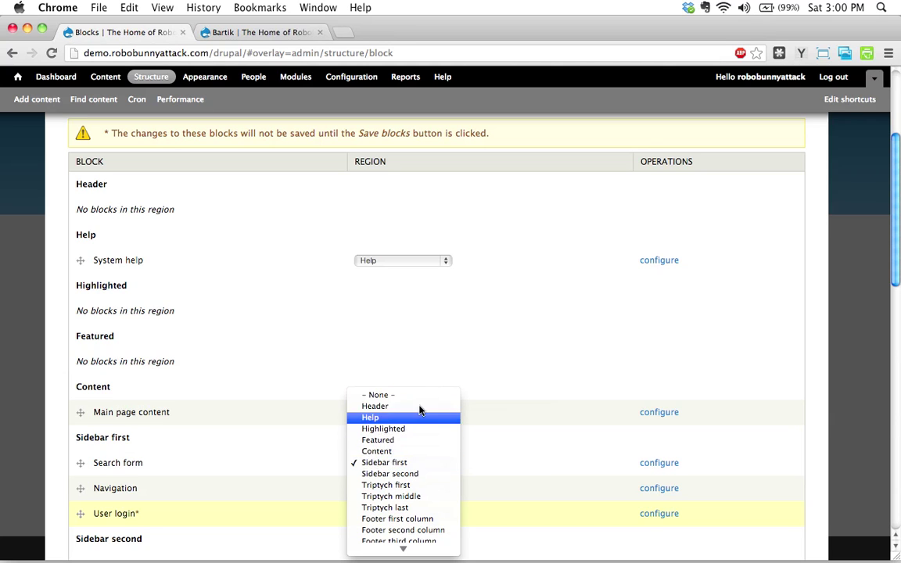
pyautogui.click(420, 463)
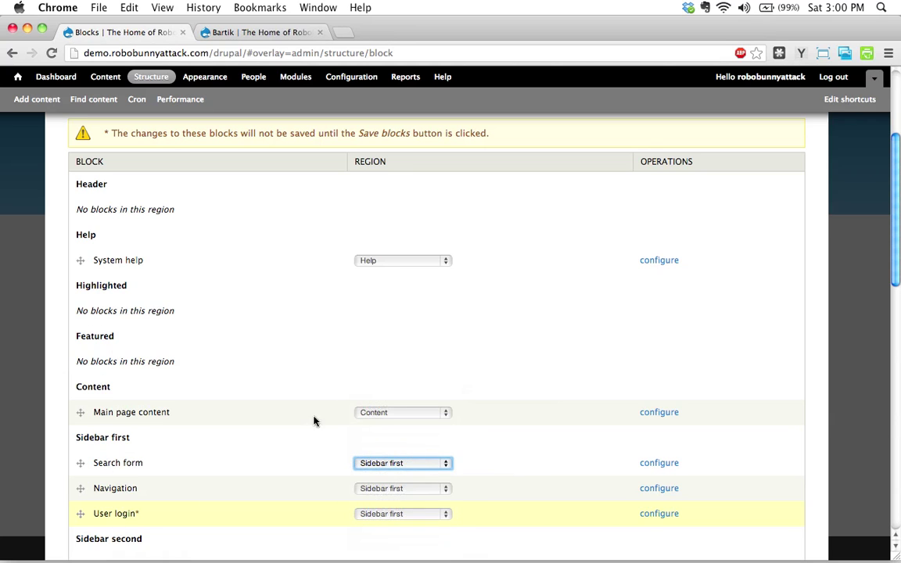
pyautogui.scroll(4, 297, 411)
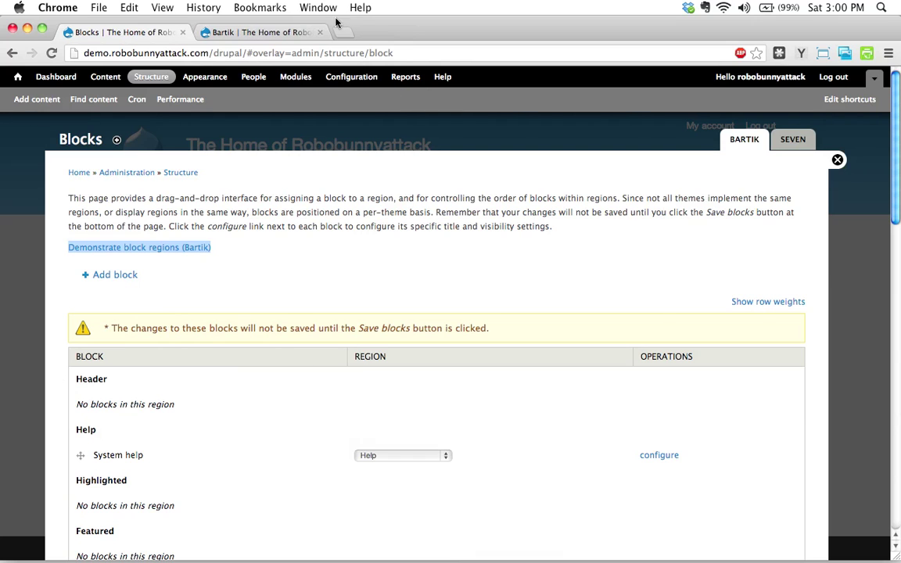
# On the Bartik demo tab, highlight the Footer and Footer first column region labels
pyautogui.click(297, 32)
pyautogui.scroll(-3, 508, 299)
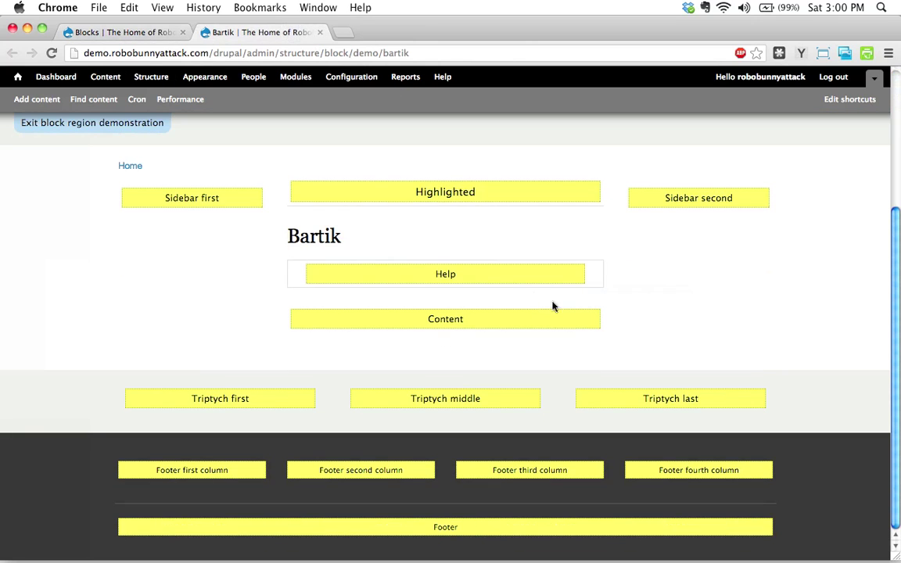
pyautogui.doubleClick(442, 527)
pyautogui.moveTo(156, 472); pyautogui.dragTo(246, 471)
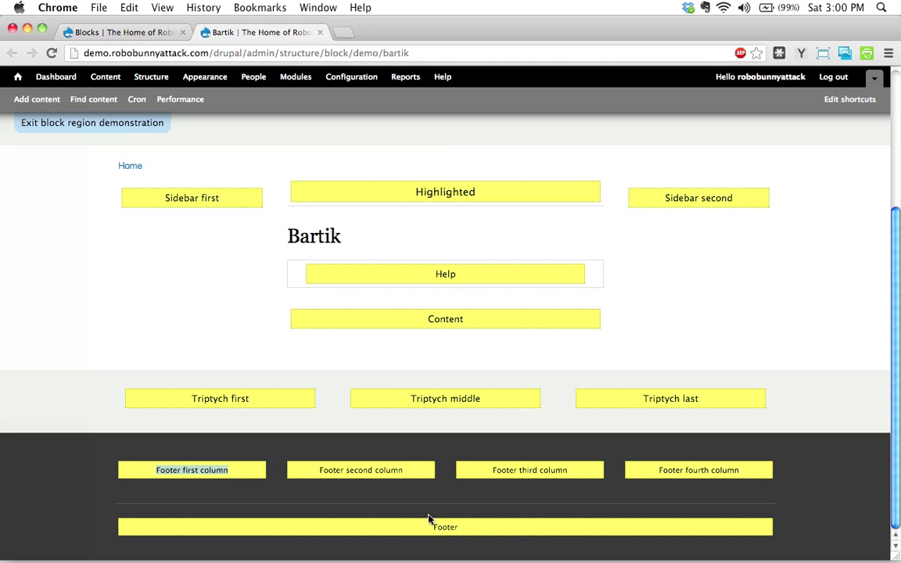
pyautogui.scroll(5, 382, 266)
pyautogui.scroll(-3, 563, 308)
pyautogui.scroll(3, 476, 376)
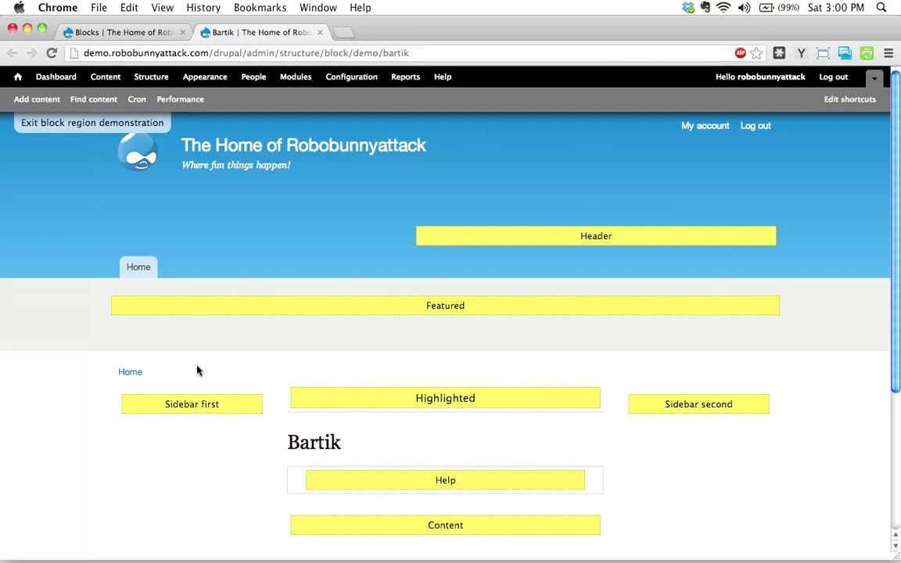
pyautogui.scroll(-3, 594, 536)
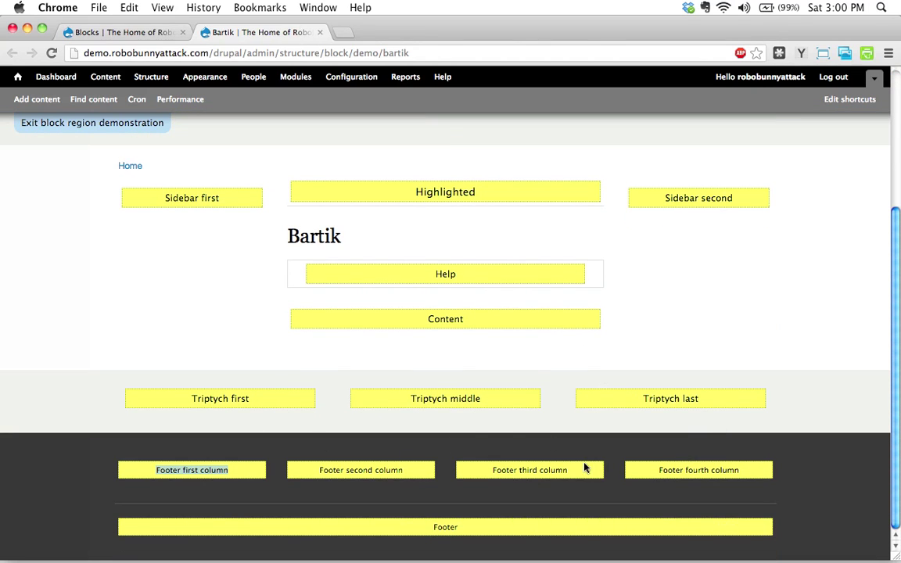
pyautogui.click(477, 526)
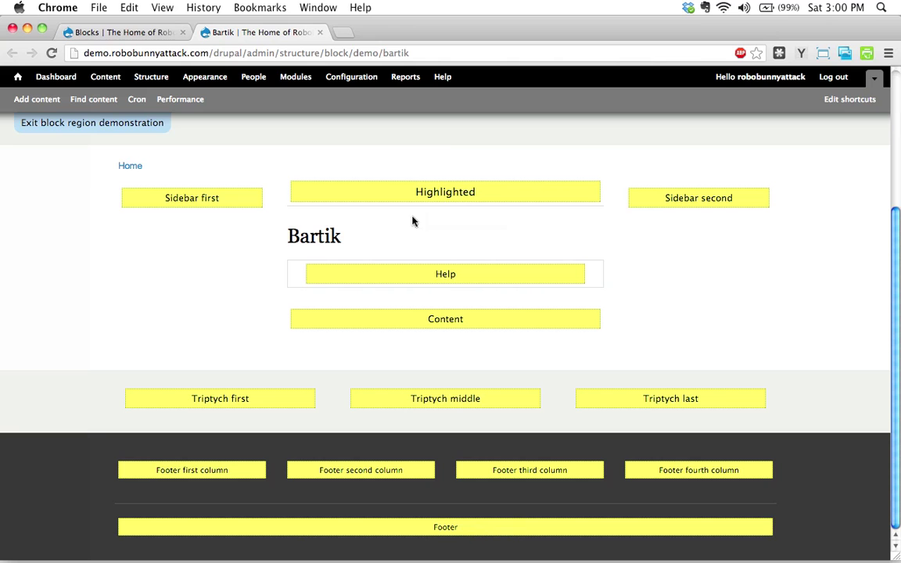
pyautogui.scroll(3, 201, 174)
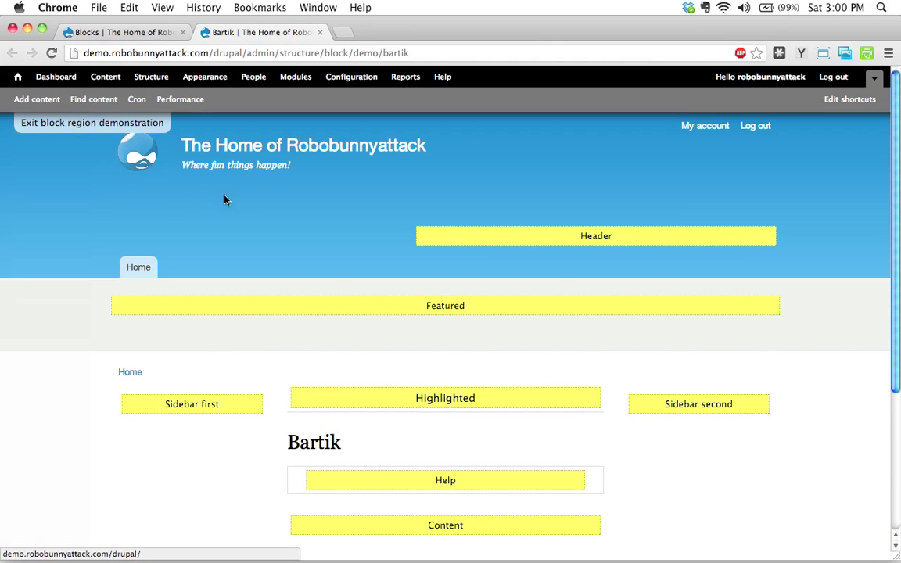
pyautogui.scroll(-3, 259, 208)
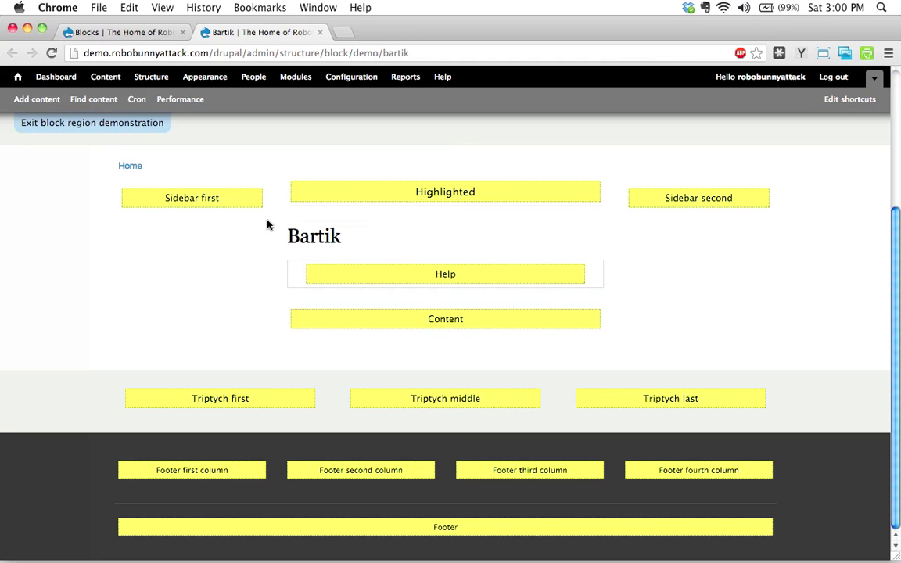